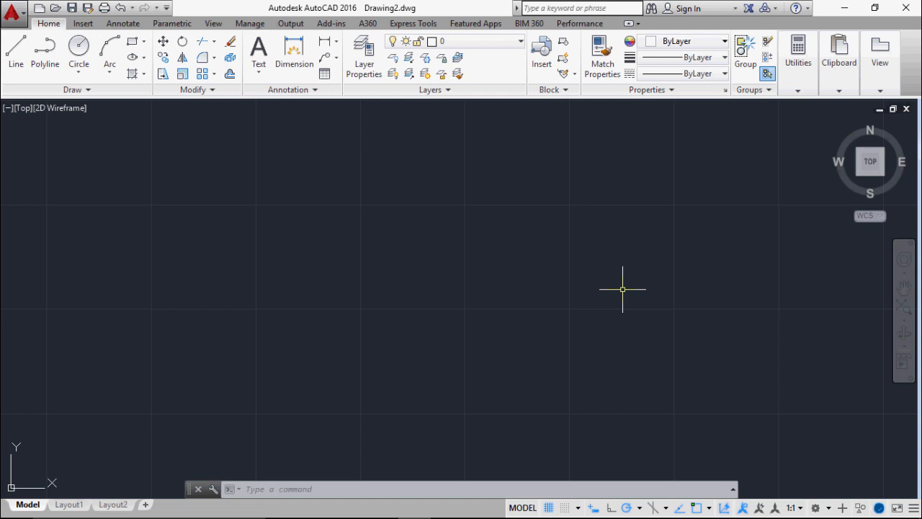
Draw a horizontal line 10 units long at 0° in the middle of the empty drawing.
left_click(16, 52)
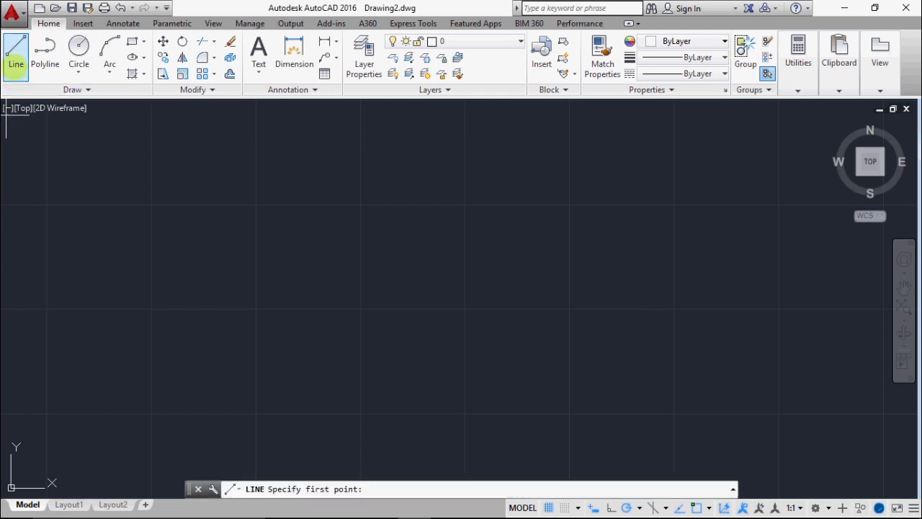
left_click(277, 334)
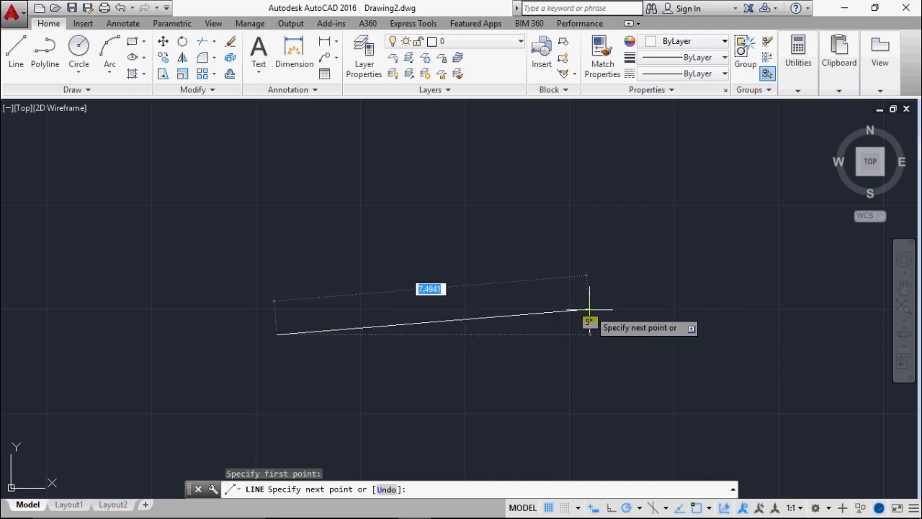
type("10")
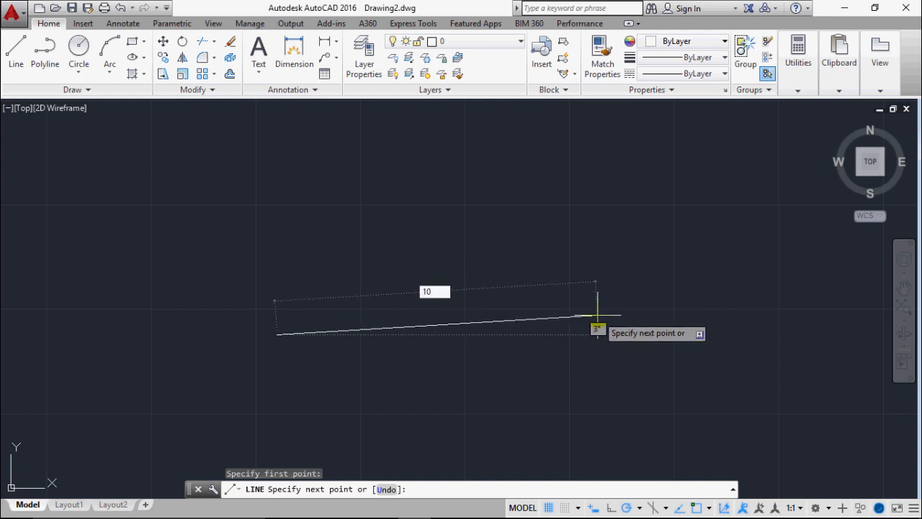
key("Tab")
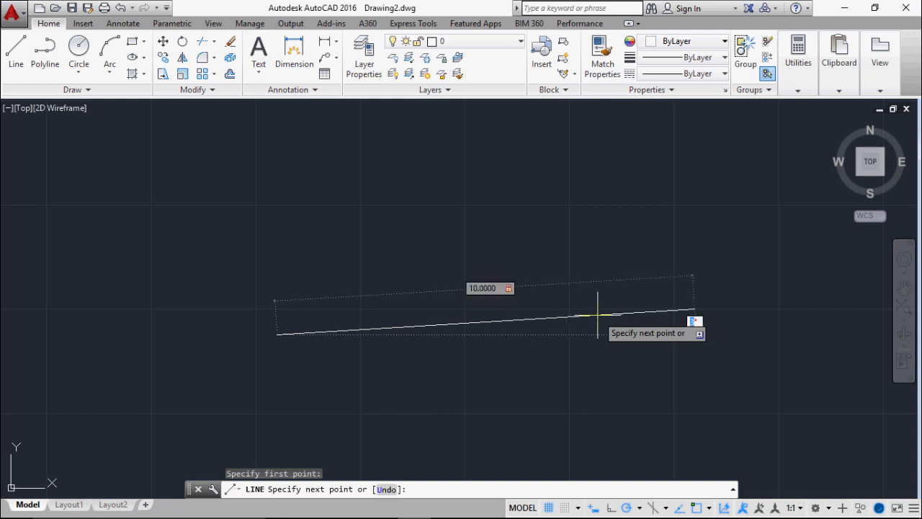
type("0")
key("Return")
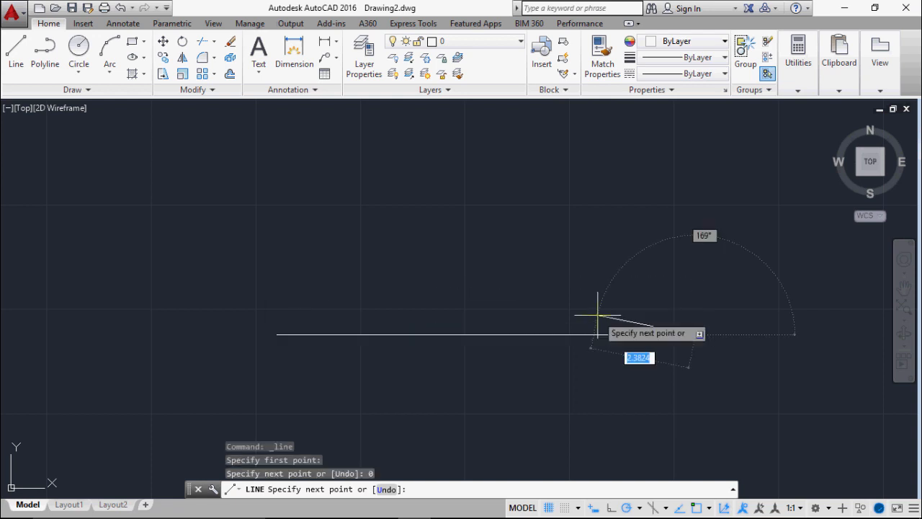
right_click(597, 315)
left_click(634, 322)
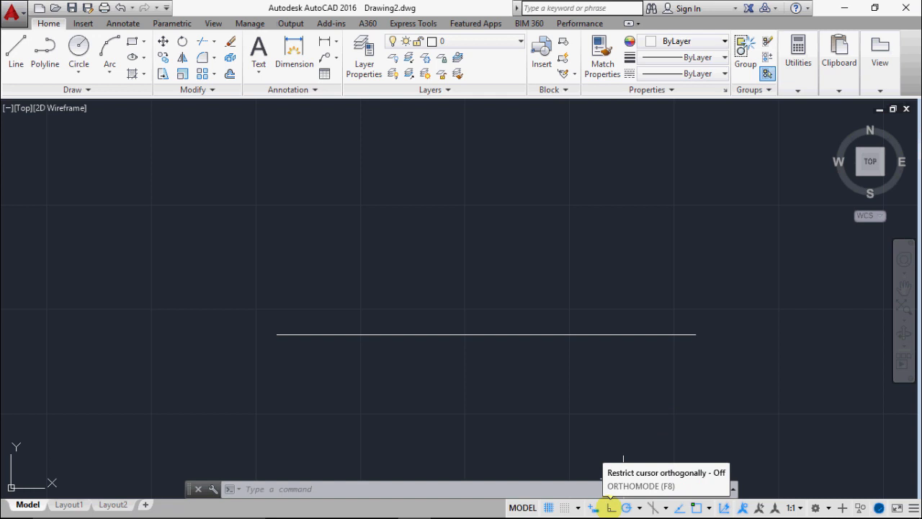
Turn on ortho mode and draw a vertical line upward from the left end of the horizontal line.
left_click(611, 507)
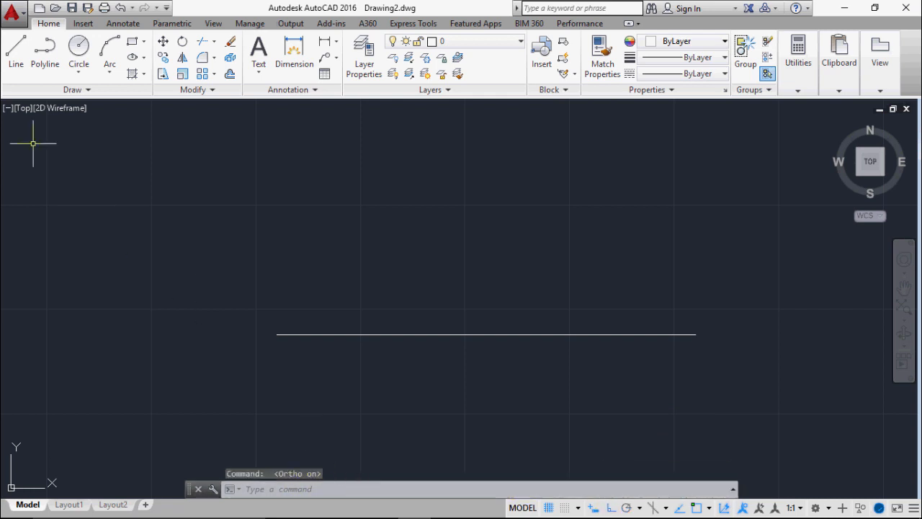
left_click(16, 47)
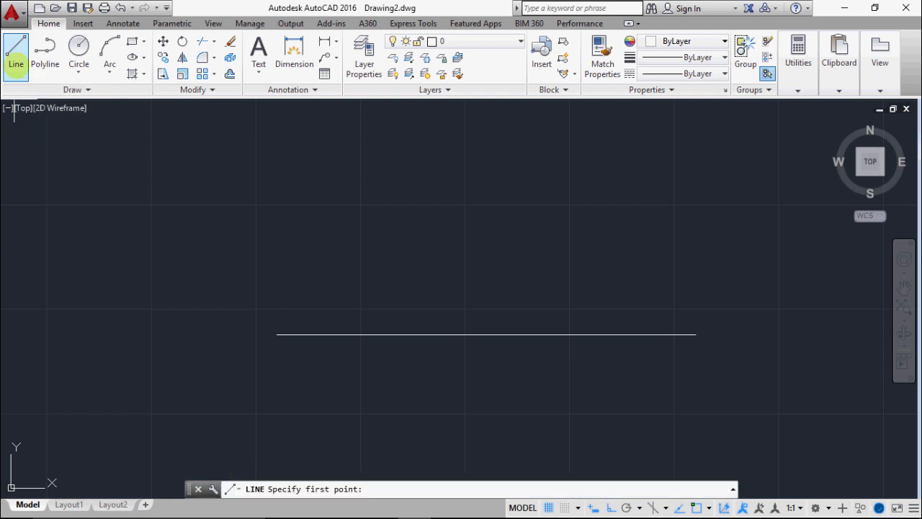
left_click(276, 335)
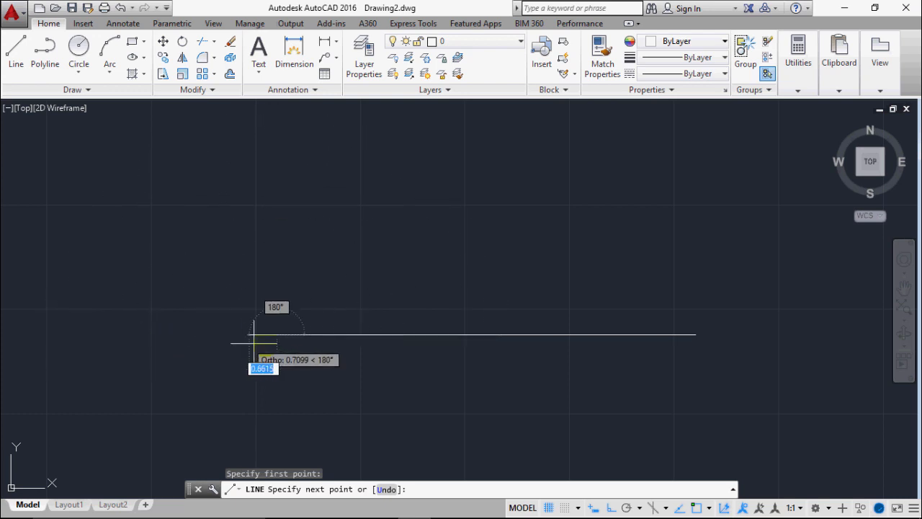
left_click(278, 117)
right_click(276, 118)
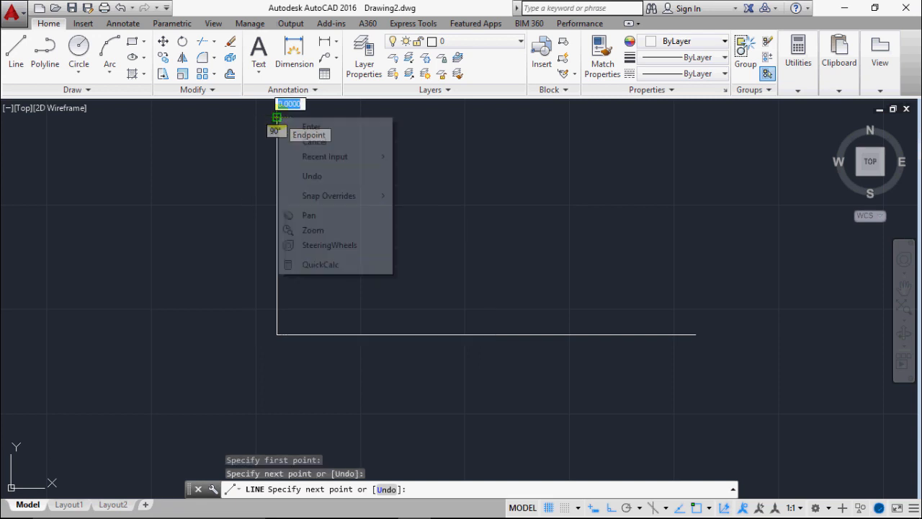
left_click(314, 142)
Draw a freehand-sized rectangle in the empty area to the right of the two perpendicular lines.
scroll(319, 123, "down", 3)
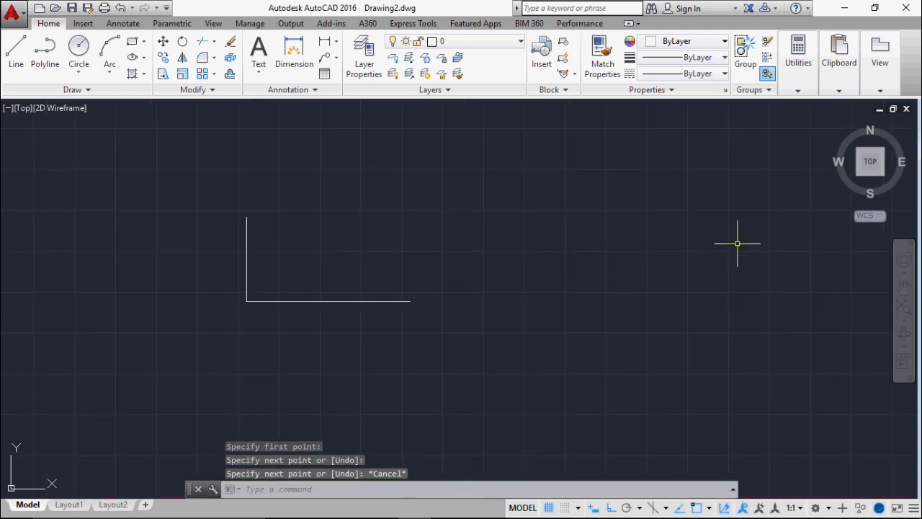
scroll(737, 244, "up", 2)
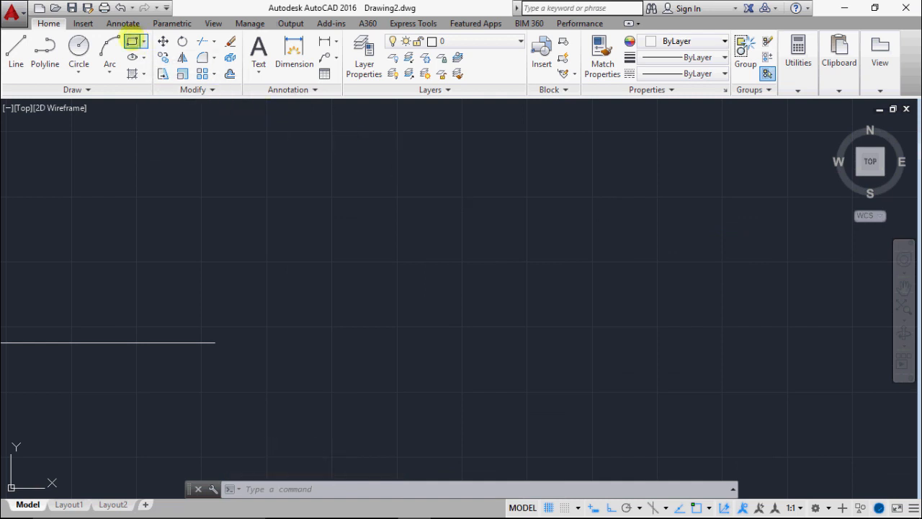
left_click(132, 41)
left_click(312, 350)
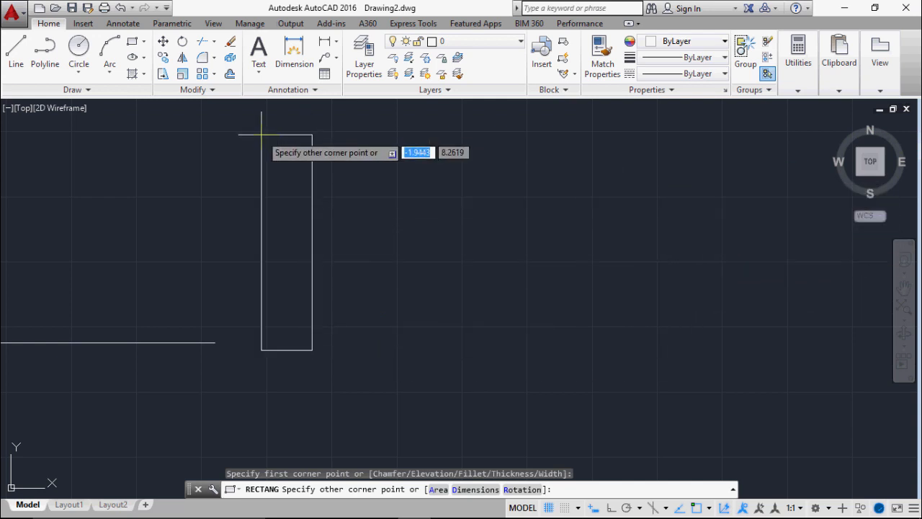
left_click(595, 178)
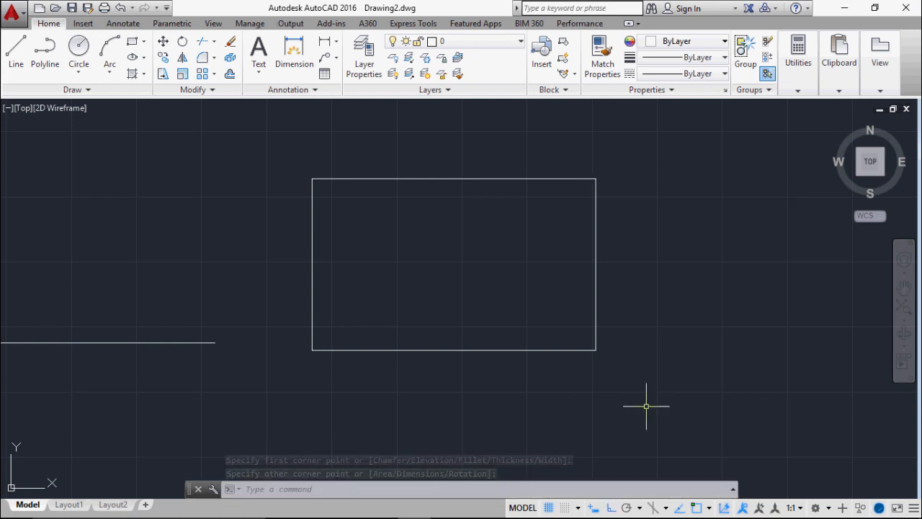
Turn off ortho mode and enable polar tracking, trying the 90° increment before settling on 30°.
left_click(611, 507)
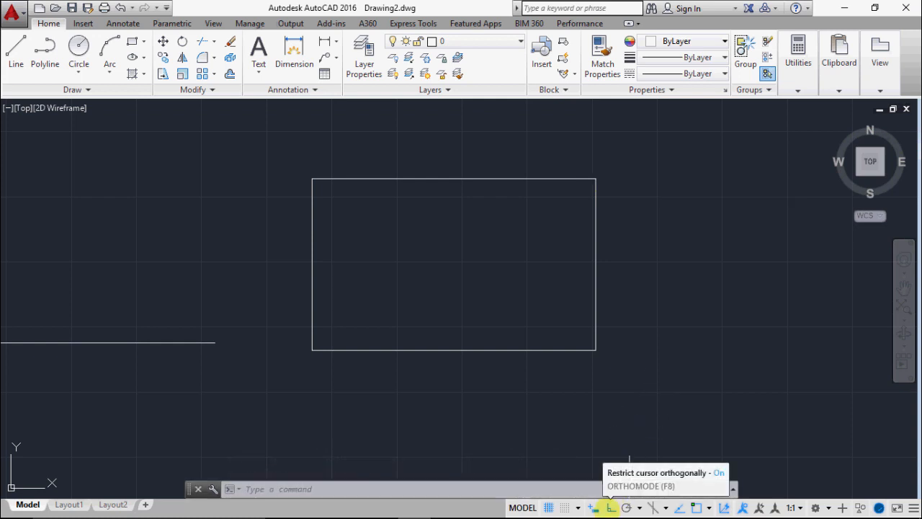
left_click(611, 507)
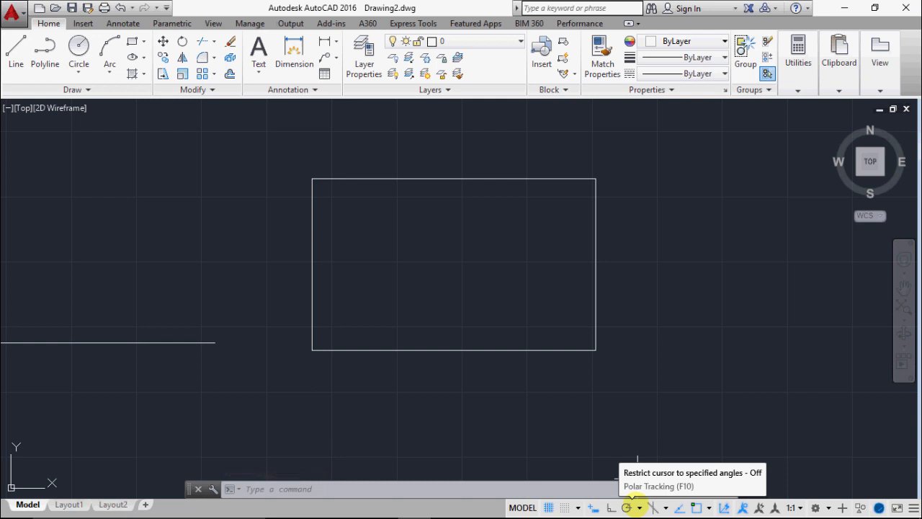
right_click(630, 507)
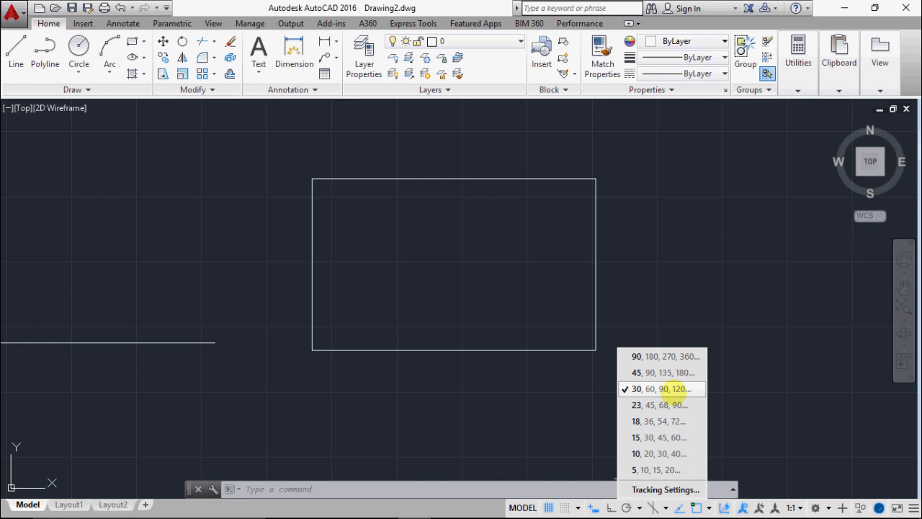
left_click(665, 356)
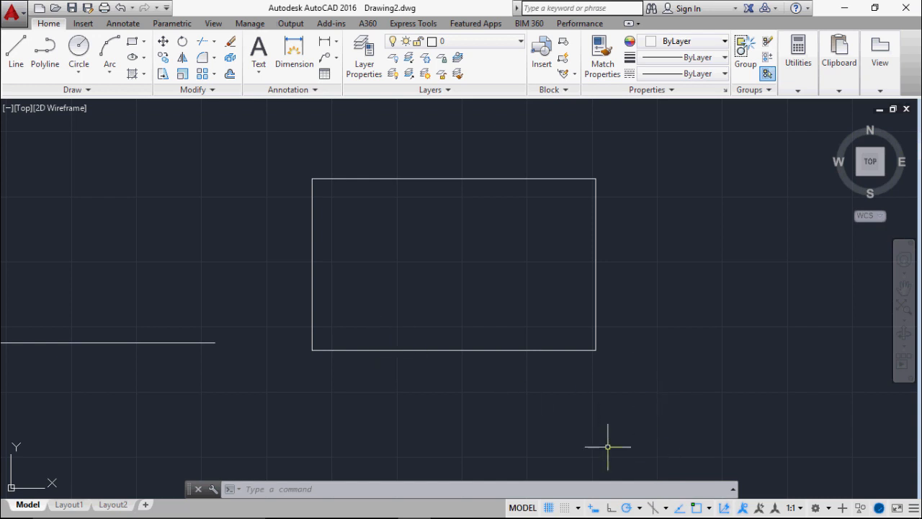
left_click(639, 507)
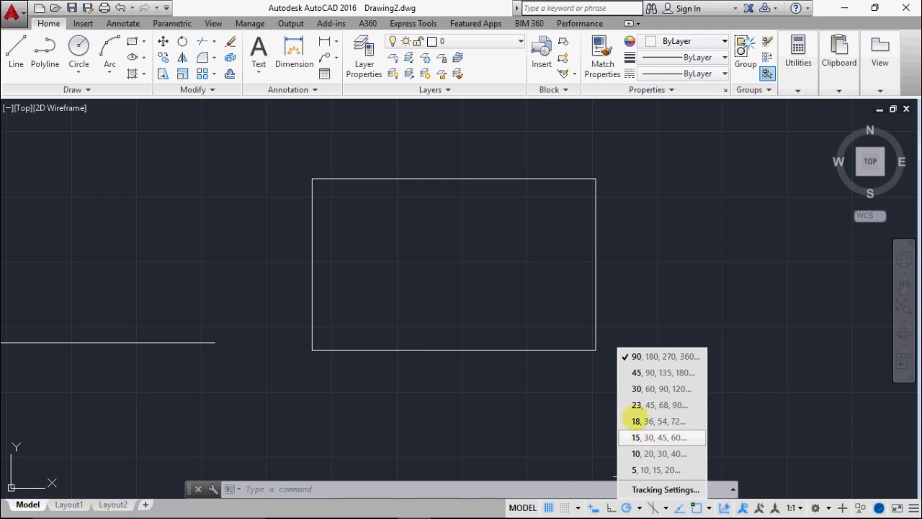
left_click(634, 389)
Draw a horizontal line along the 0° polar tracking path in the empty area to the right of the rectangle.
scroll(442, 371, "down", 4)
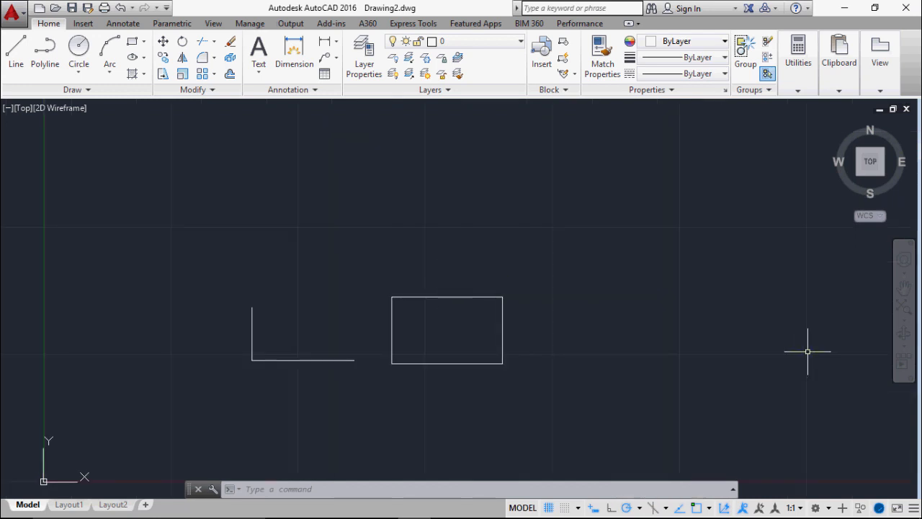
scroll(808, 351, "up", 4)
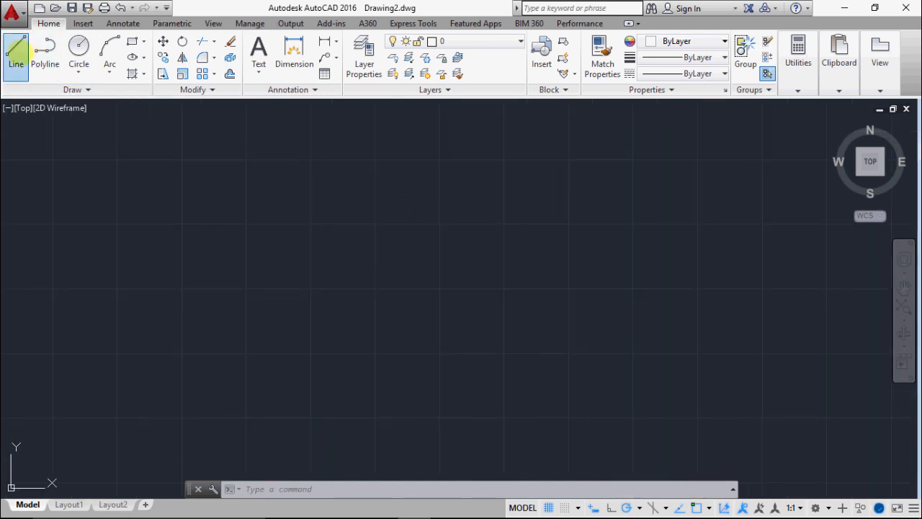
left_click(16, 51)
left_click(281, 348)
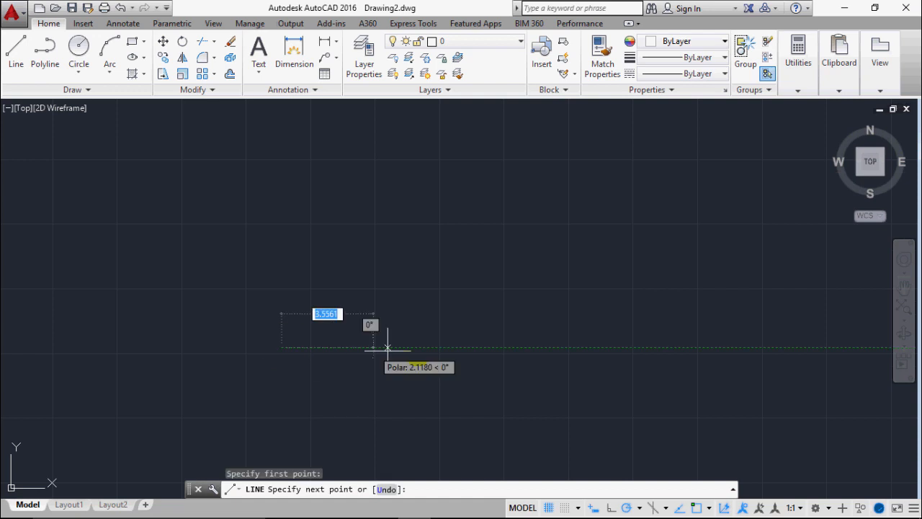
left_click(677, 348)
right_click(677, 348)
left_click(710, 356)
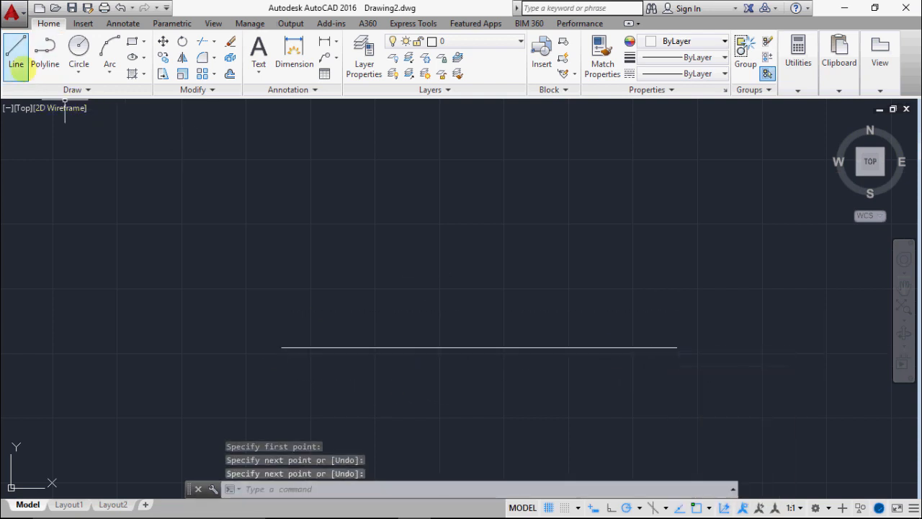
Draw a line rising at 30° from the left end of the new horizontal line.
left_click(17, 61)
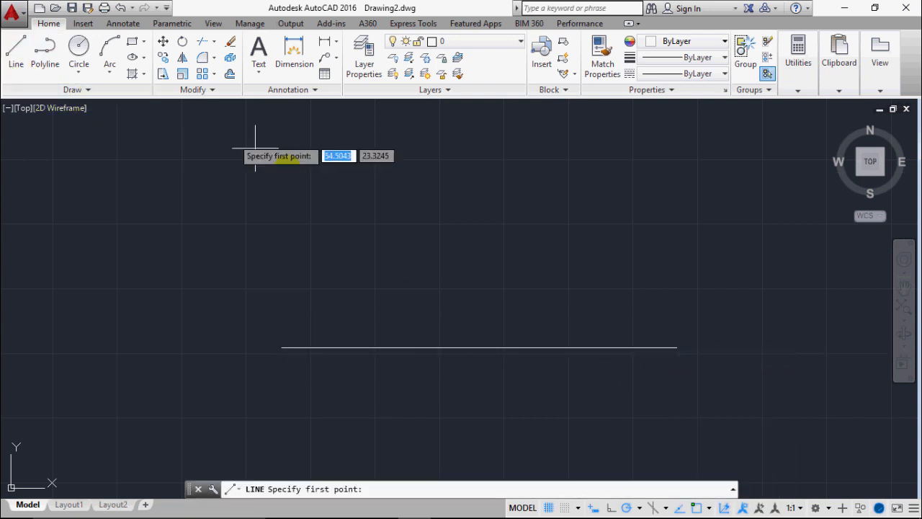
left_click(282, 348)
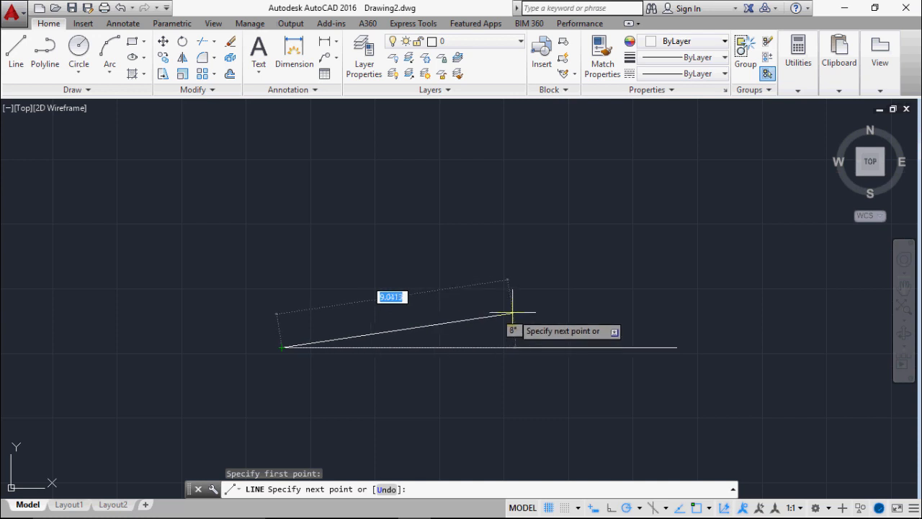
left_click(453, 248)
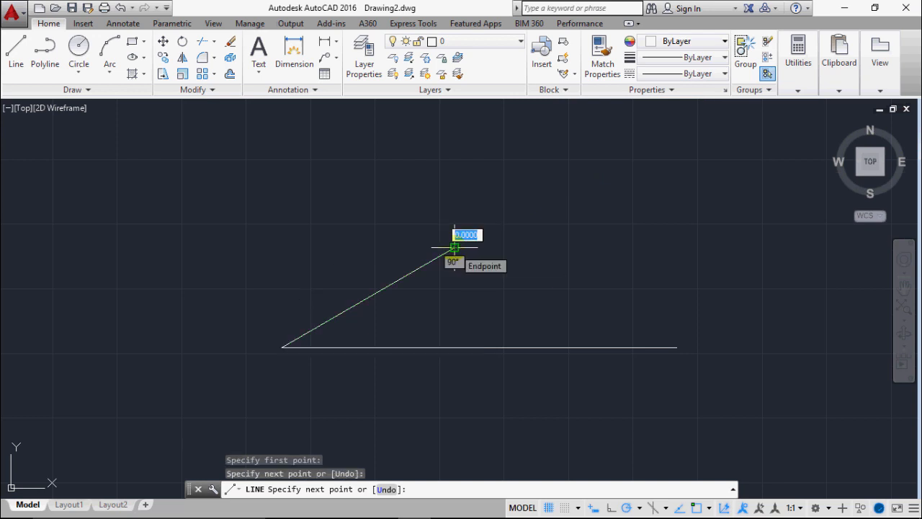
right_click(454, 248)
left_click(487, 257)
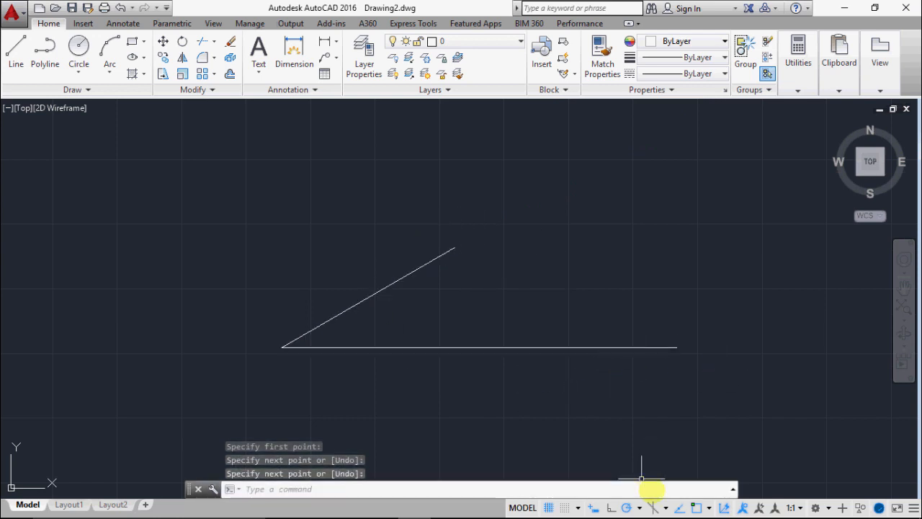
Set polar tracking to 15° increments and draw a line about 3.73 units long at 120° from the baseline's right end.
left_click(639, 508)
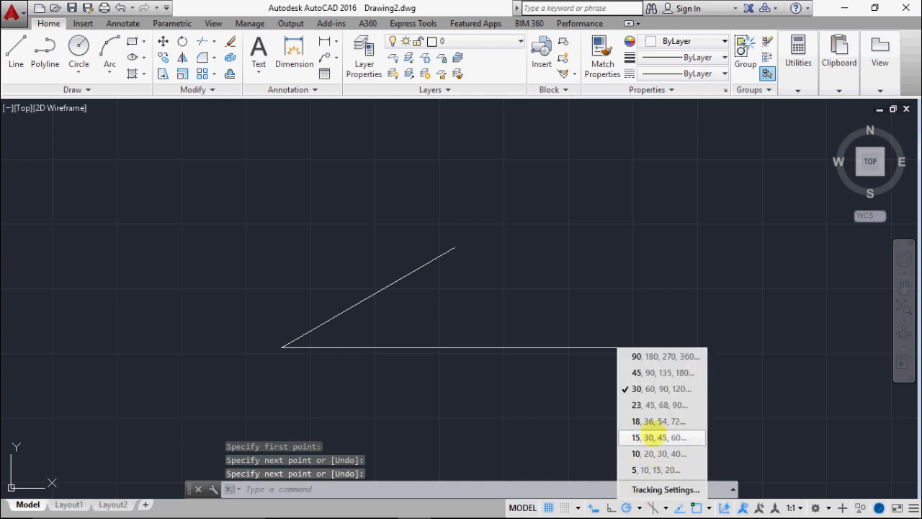
left_click(652, 437)
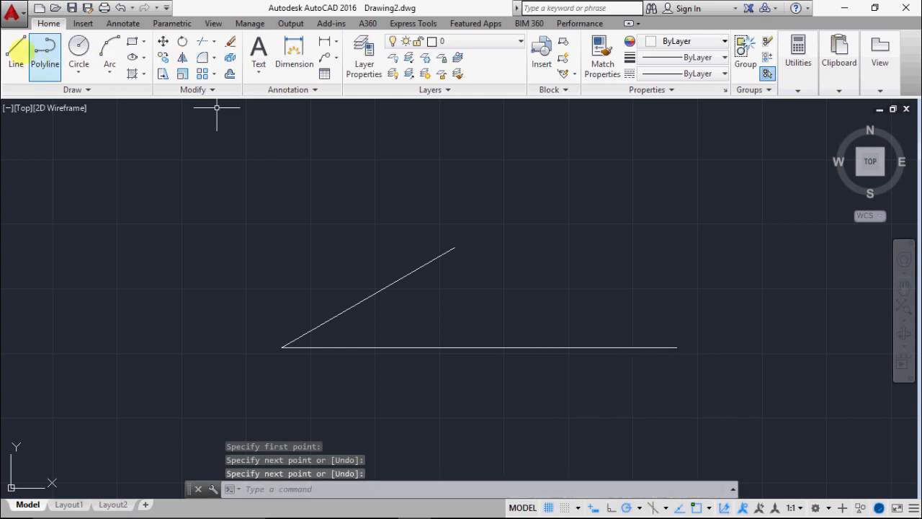
left_click(16, 54)
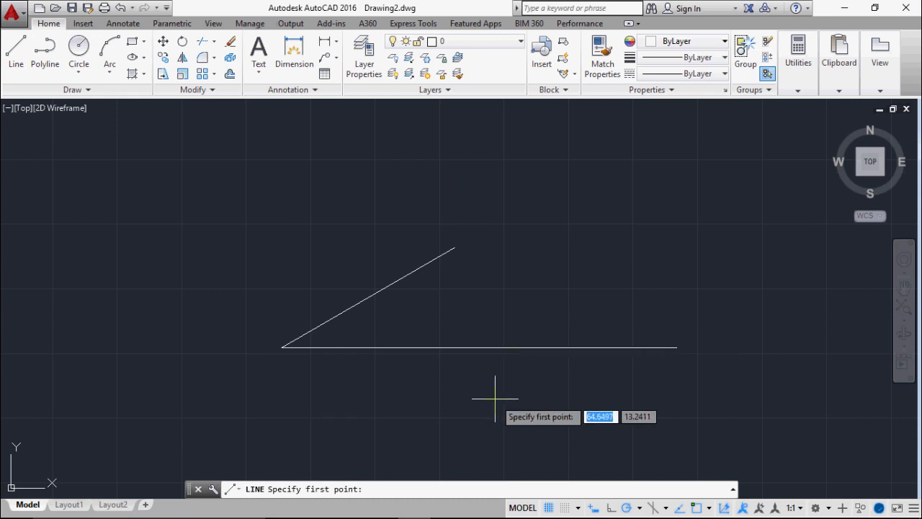
left_click(676, 348)
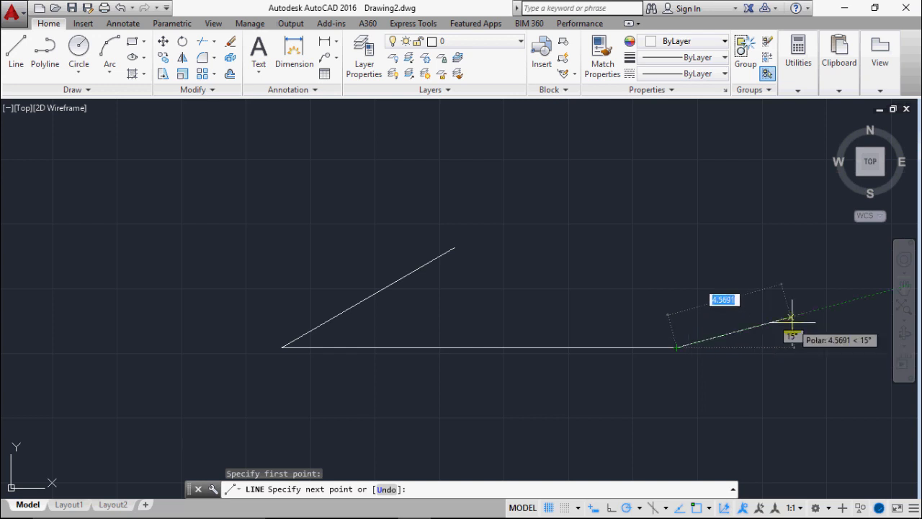
scroll(796, 319, "down", 2)
scroll(800, 321, "up", 4)
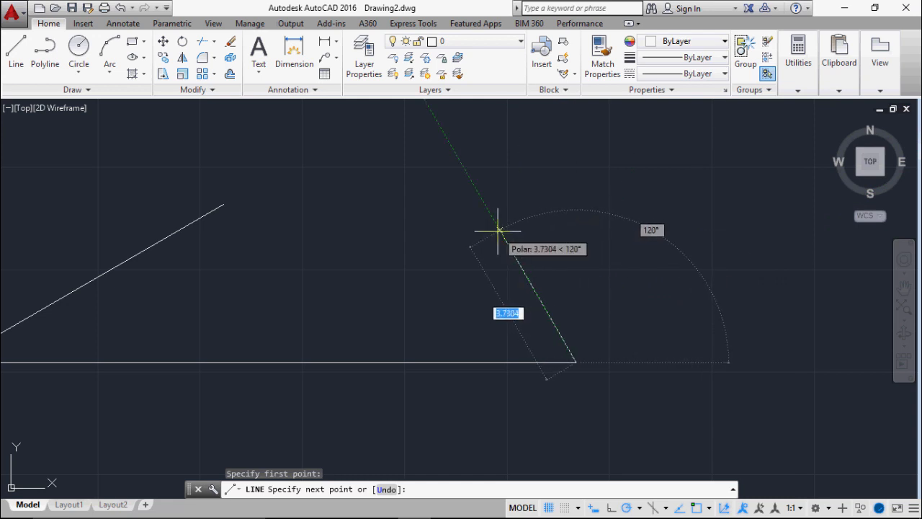
left_click(498, 232)
right_click(502, 233)
left_click(527, 242)
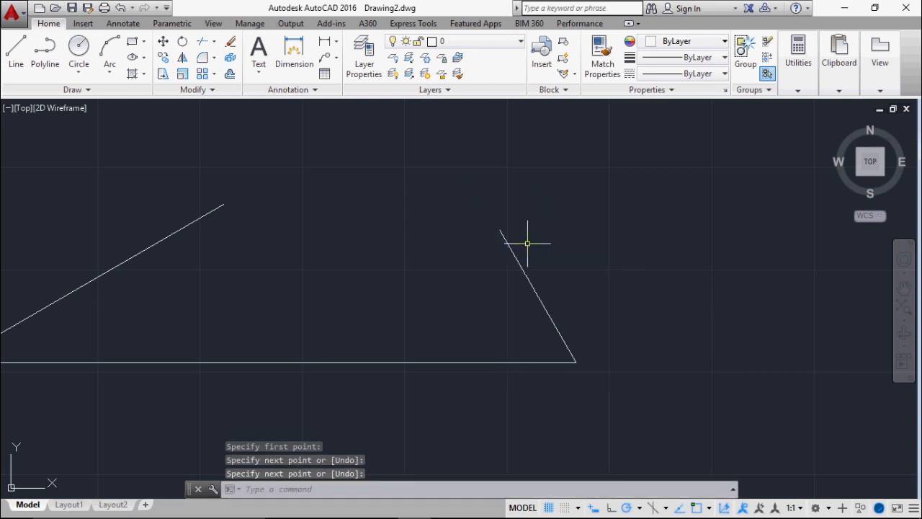
Set polar tracking to 90° increments.
left_click(626, 507)
left_click(637, 507)
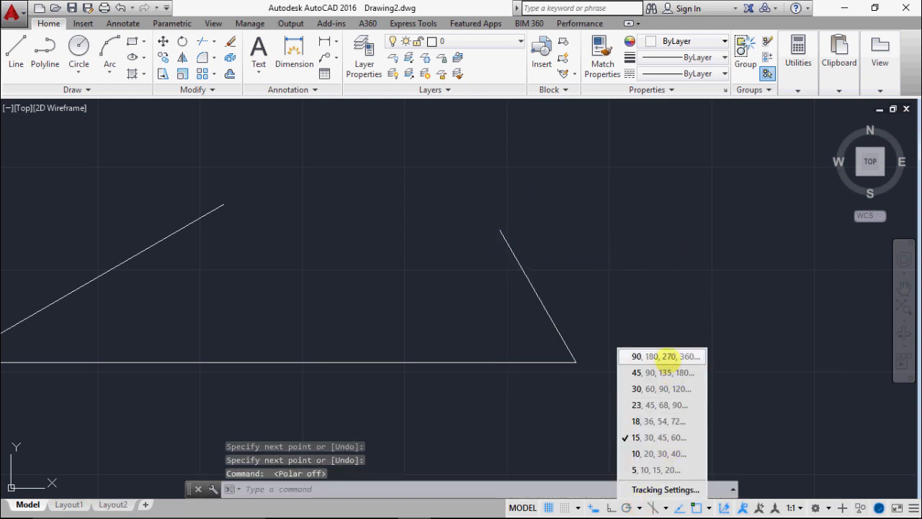
left_click(662, 356)
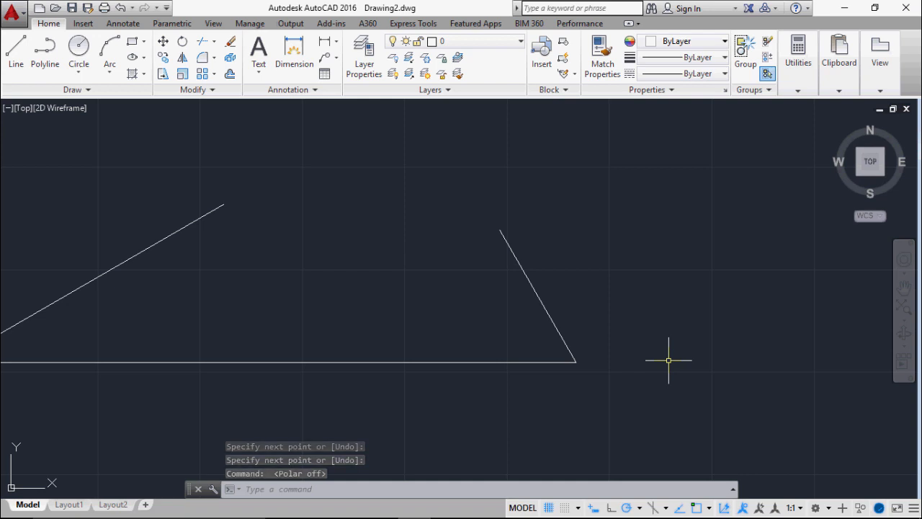
Examine the increment angle and other polar tracking options in the Drafting Settings dialog, and accept them.
left_click(645, 484)
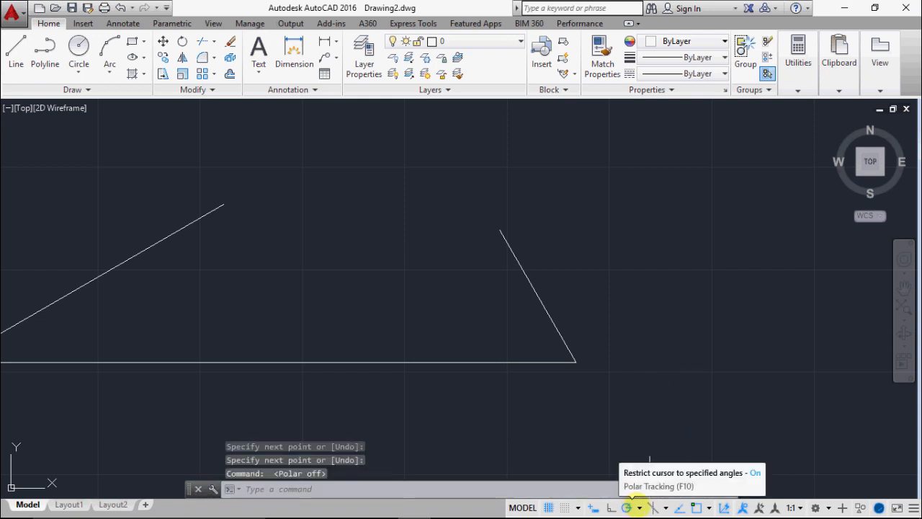
left_click(639, 507)
left_click(652, 489)
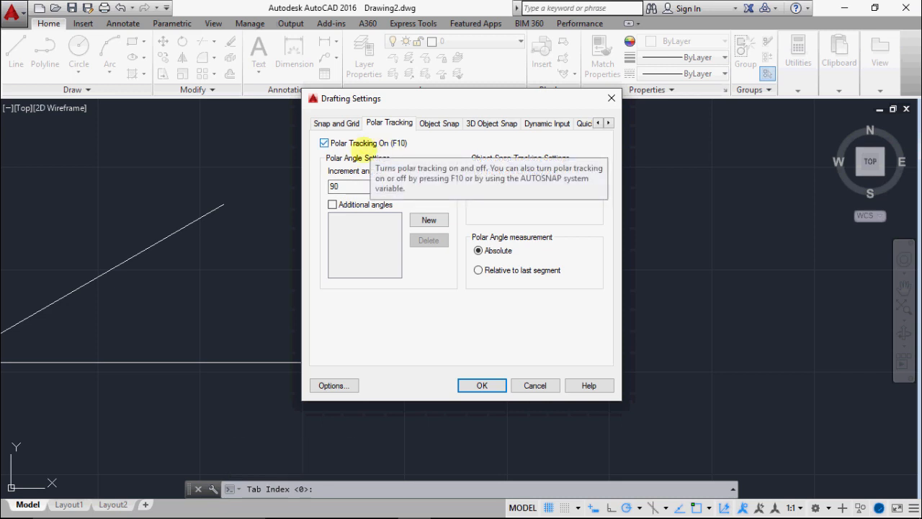
left_click(335, 186)
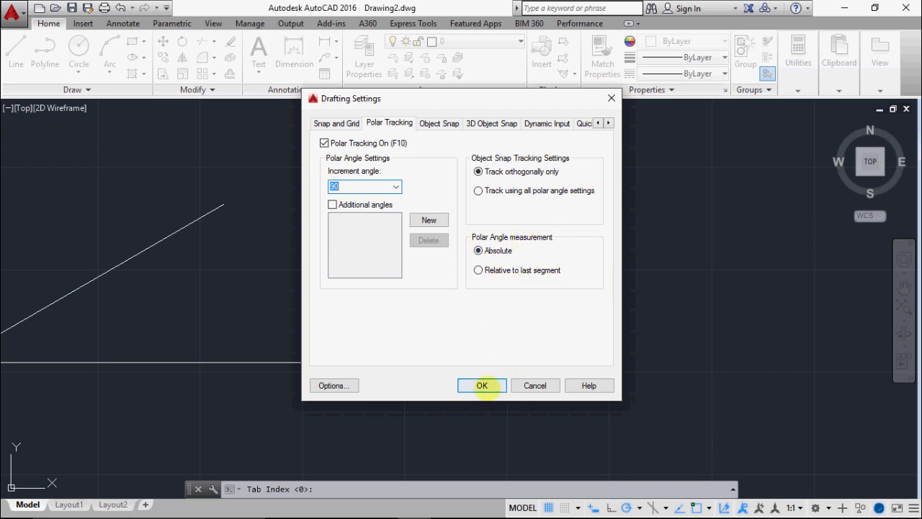
left_click(482, 386)
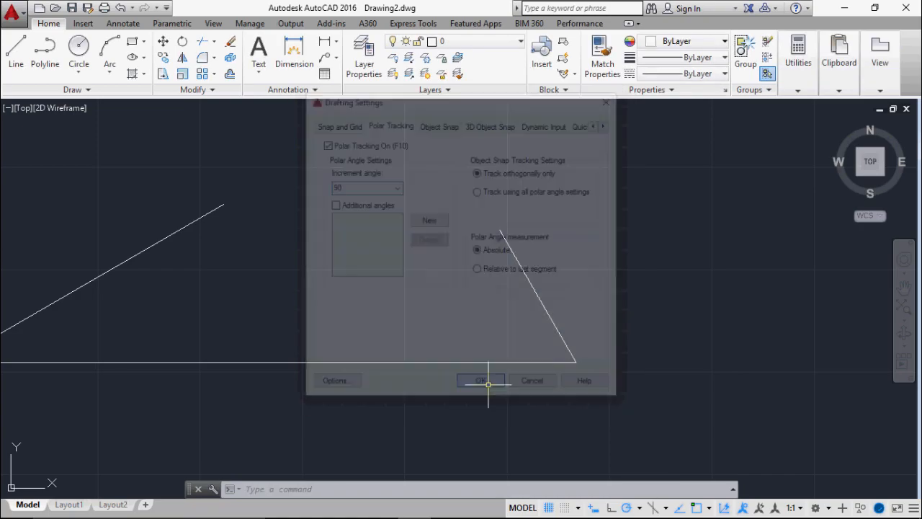